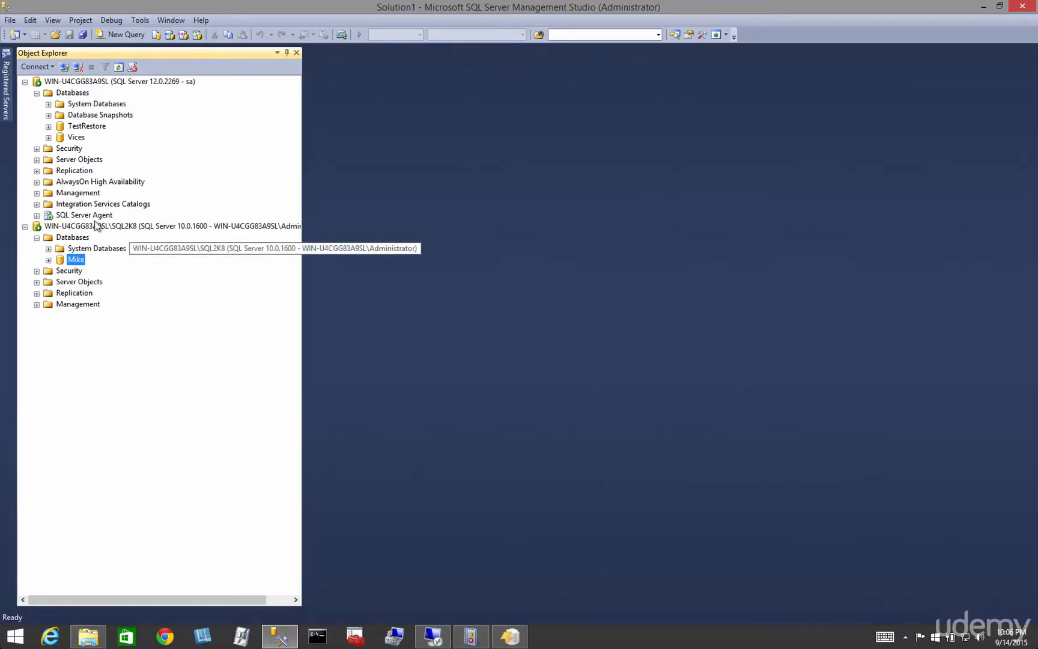
{"action": "left_click", "coordinate": [112, 226]}
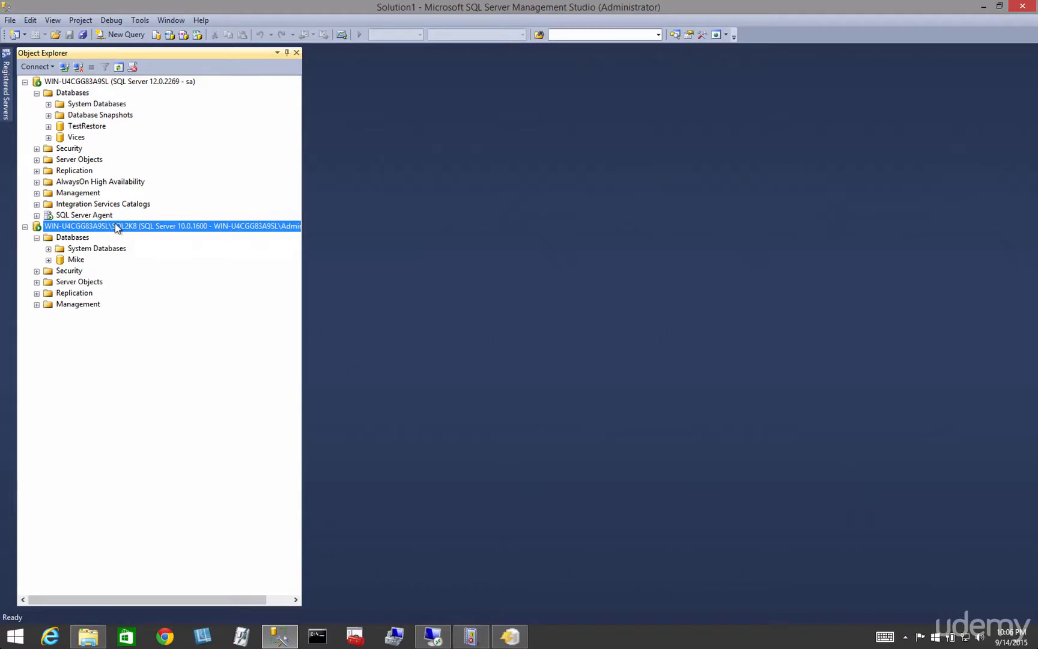
{"action": "left_click", "coordinate": [140, 80]}
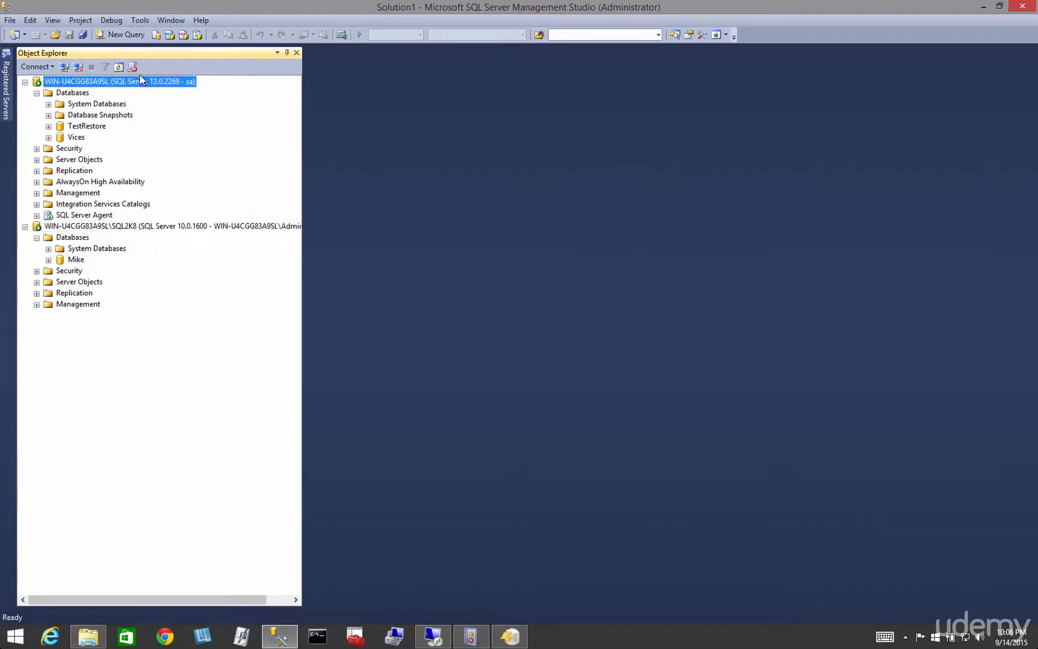
{"action": "left_click", "coordinate": [66, 258]}
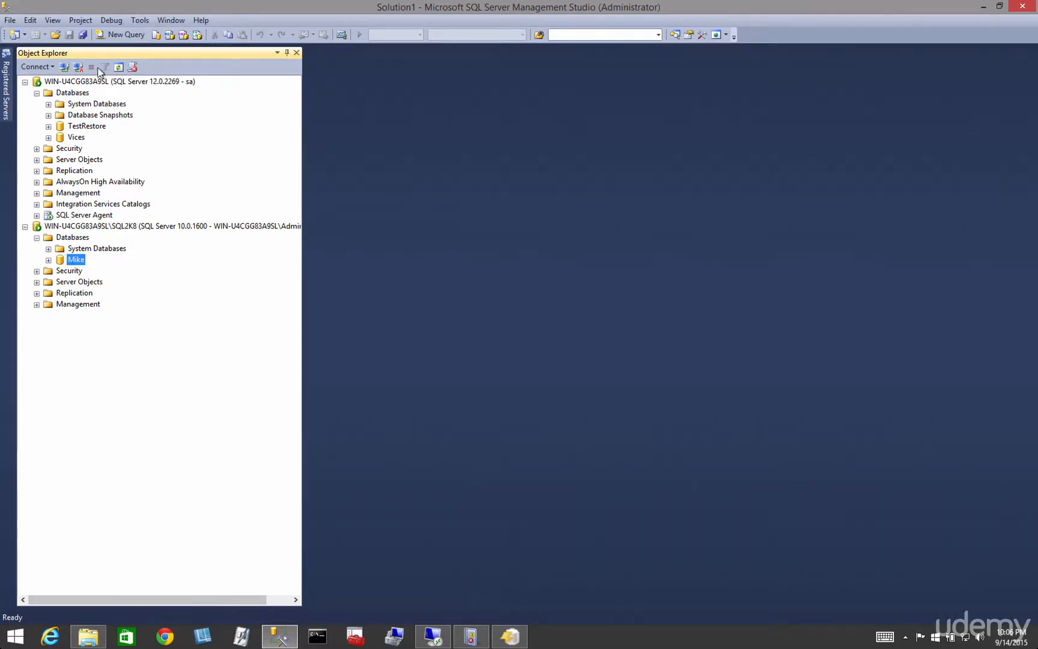
{"action": "left_click", "coordinate": [98, 81]}
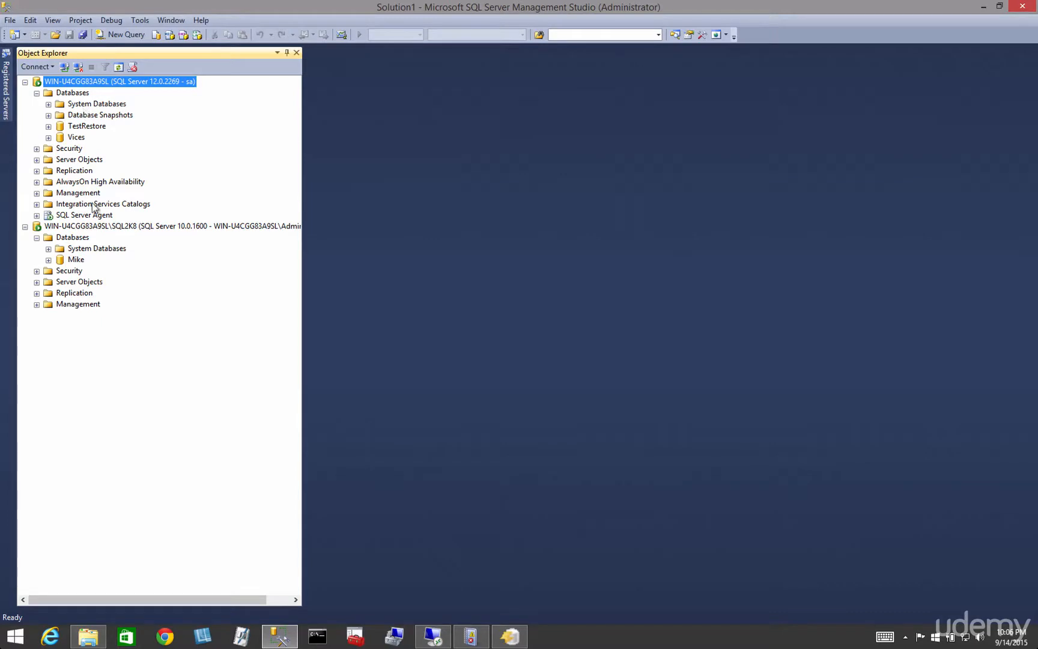
Check the file paths and file names of the Mike database on the SQL2K8 instance in its properties
{"action": "right_click", "coordinate": [74, 257]}
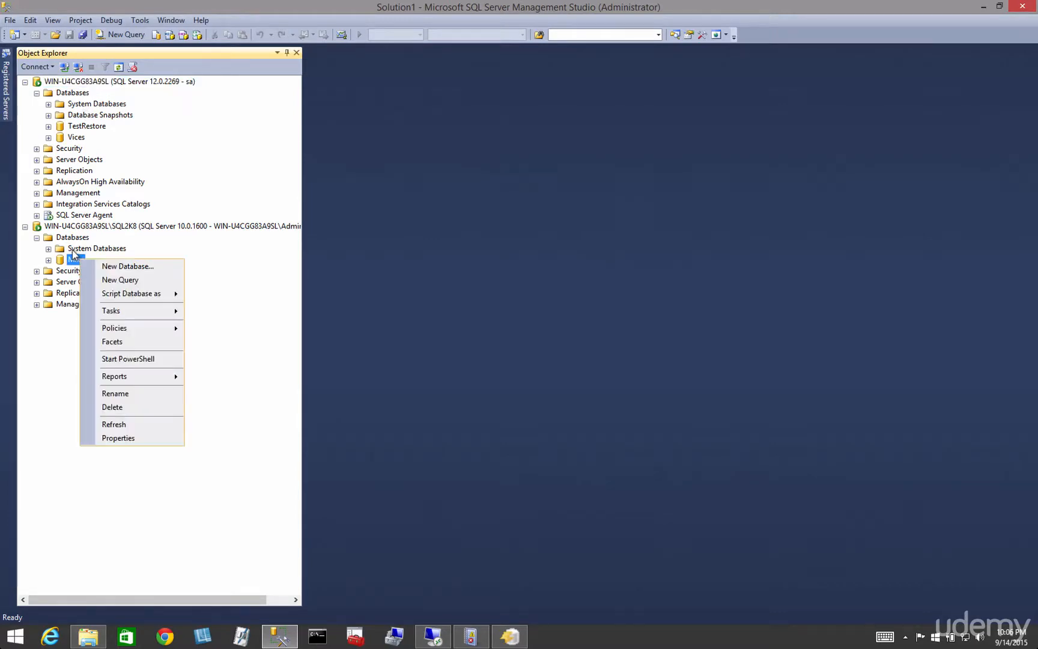
{"action": "left_click", "coordinate": [117, 437]}
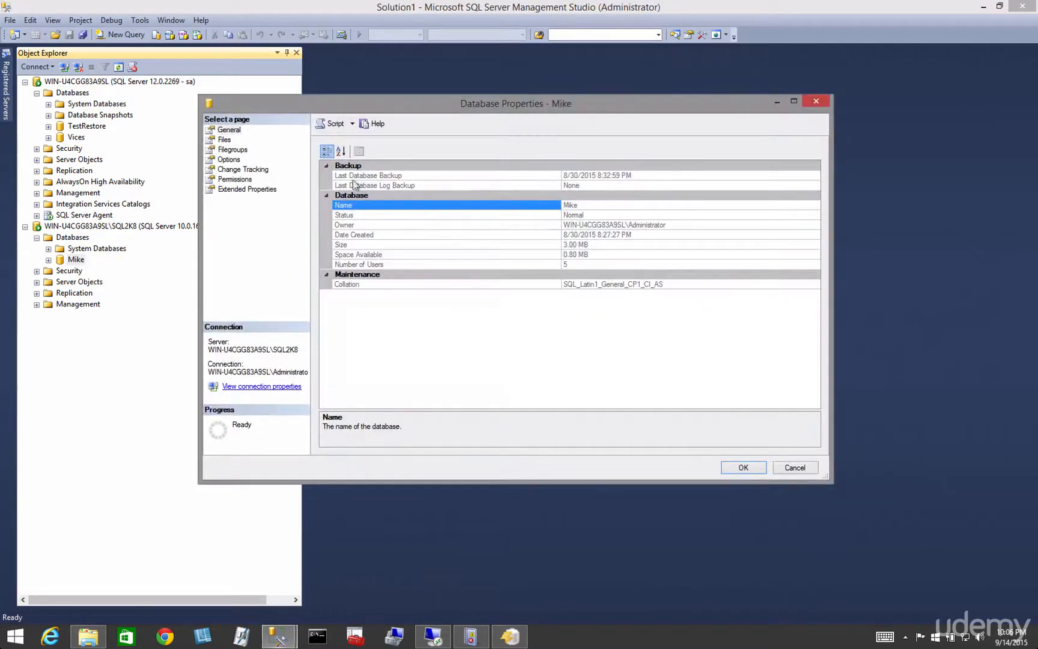
{"action": "left_click", "coordinate": [222, 140]}
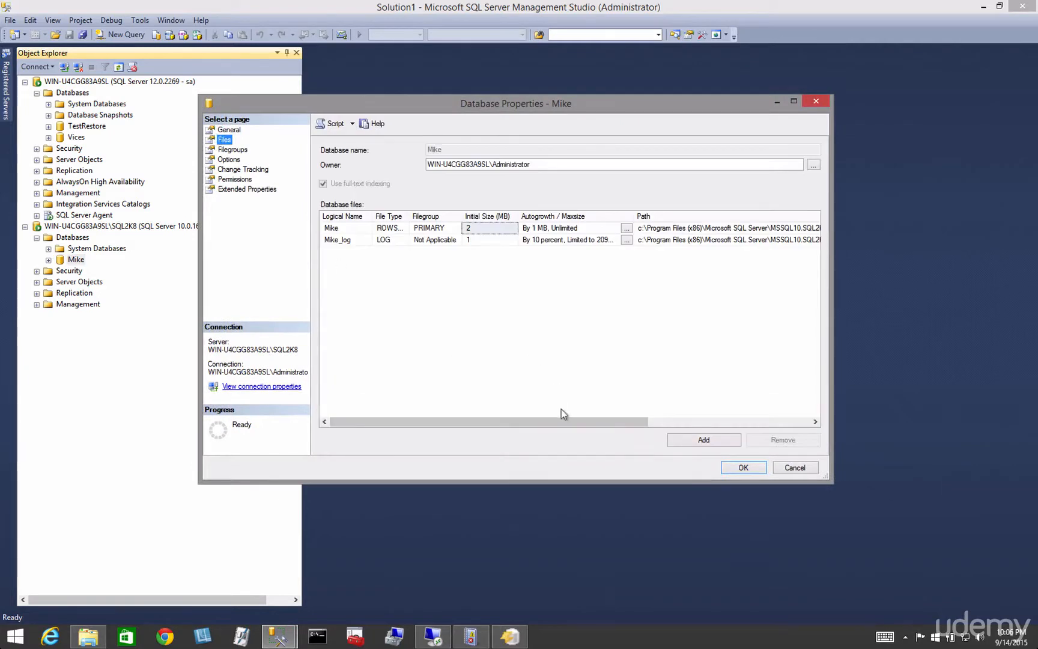
{"action": "left_click_drag", "start_coordinate": [561, 412], "coordinate": [703, 411]}
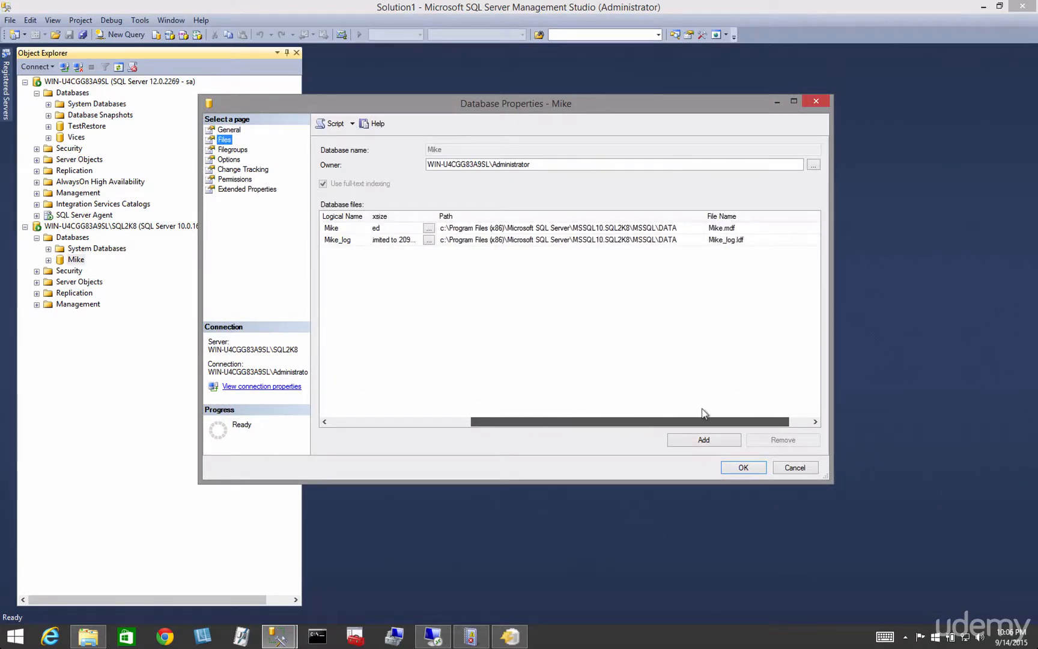
Capture the path and file name columns of the Mike database files with Snagit, then minimize the Snagit windows
{"action": "left_click", "coordinate": [205, 639]}
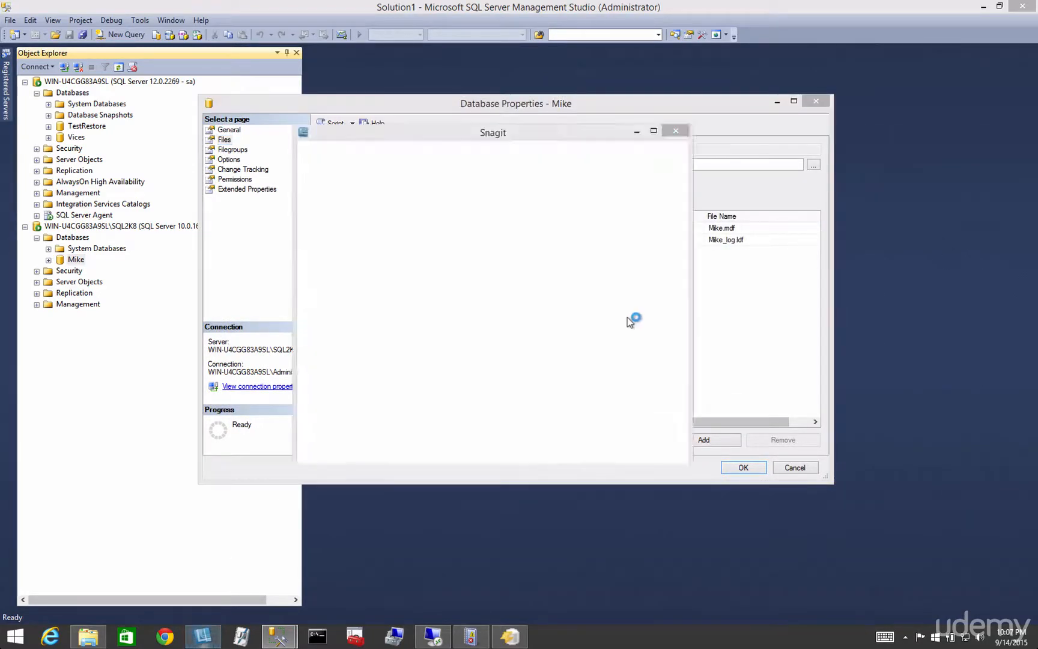
{"action": "left_click", "coordinate": [660, 421]}
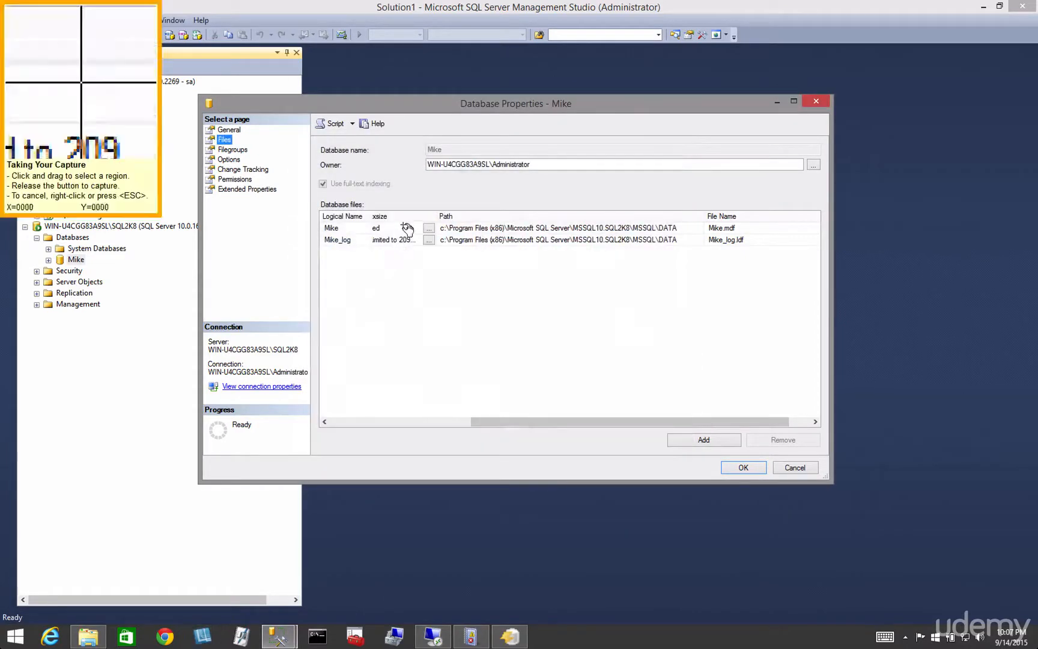
{"action": "left_click_drag", "start_coordinate": [405, 194], "coordinate": [827, 266]}
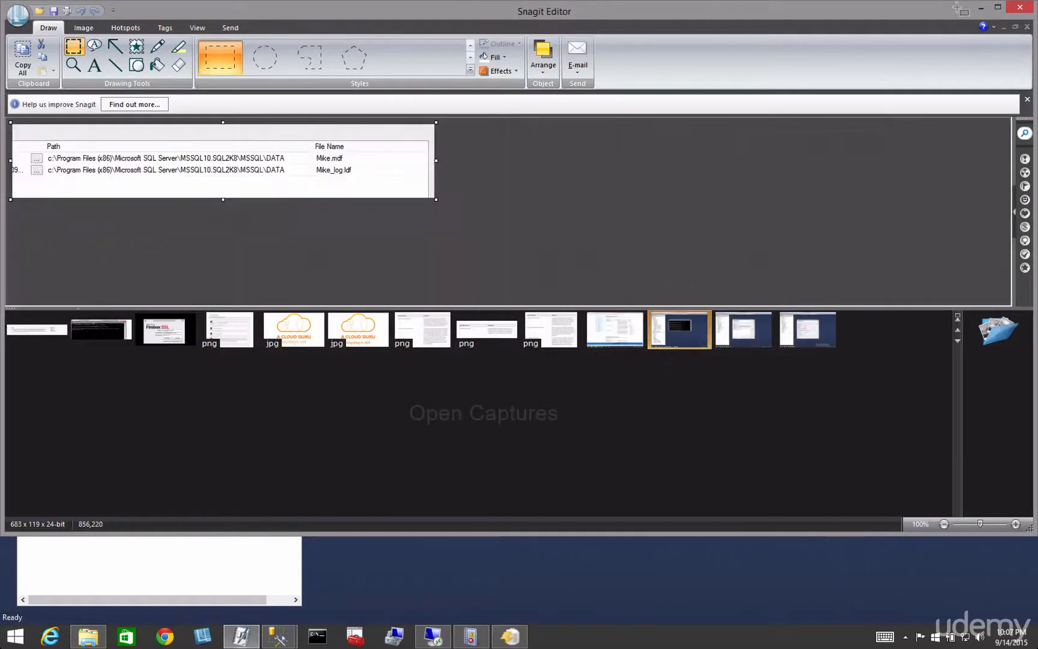
{"action": "left_click", "coordinate": [981, 8]}
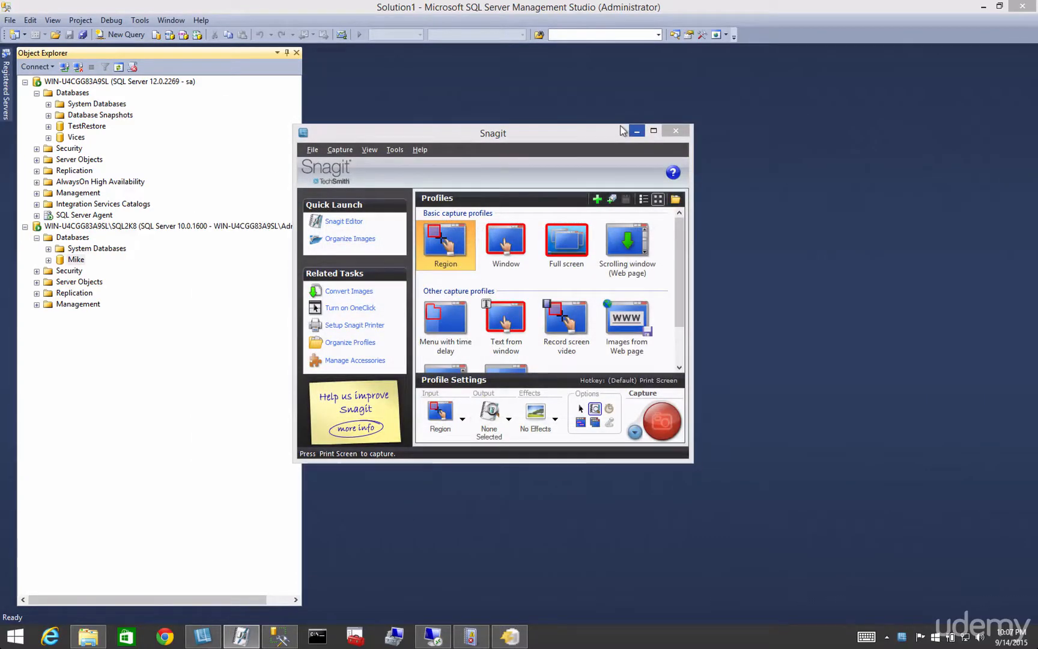
{"action": "left_click", "coordinate": [635, 132]}
Generate a detach script for the Mike database on the SQL2K8 instance with Drop Connections enabled
{"action": "right_click", "coordinate": [76, 259]}
{"action": "mouse_move", "coordinate": [107, 311]}
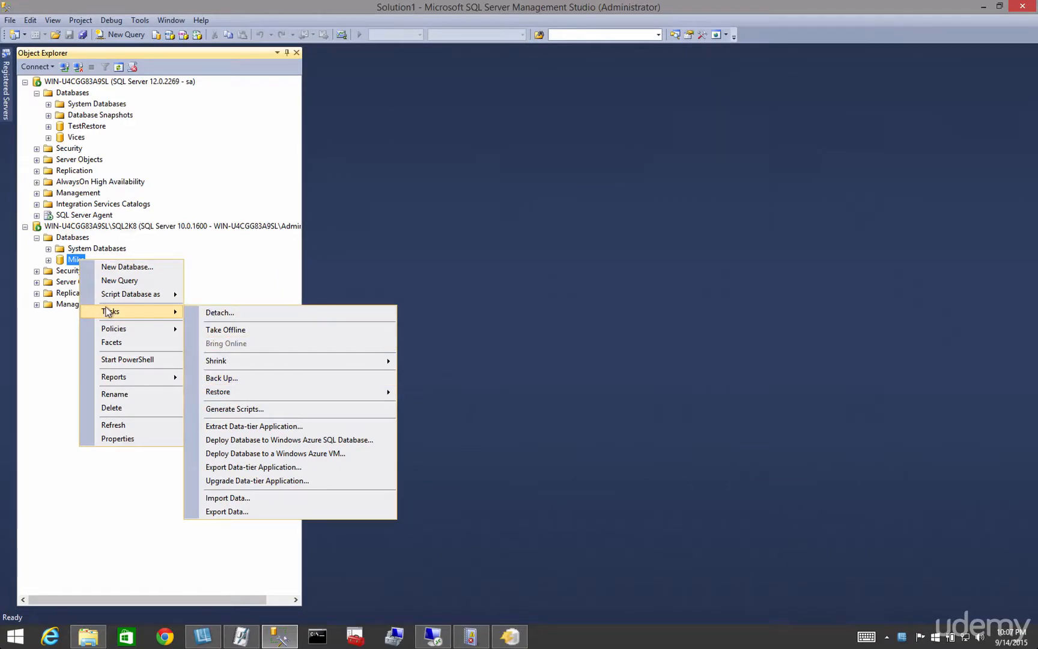
{"action": "left_click", "coordinate": [207, 312]}
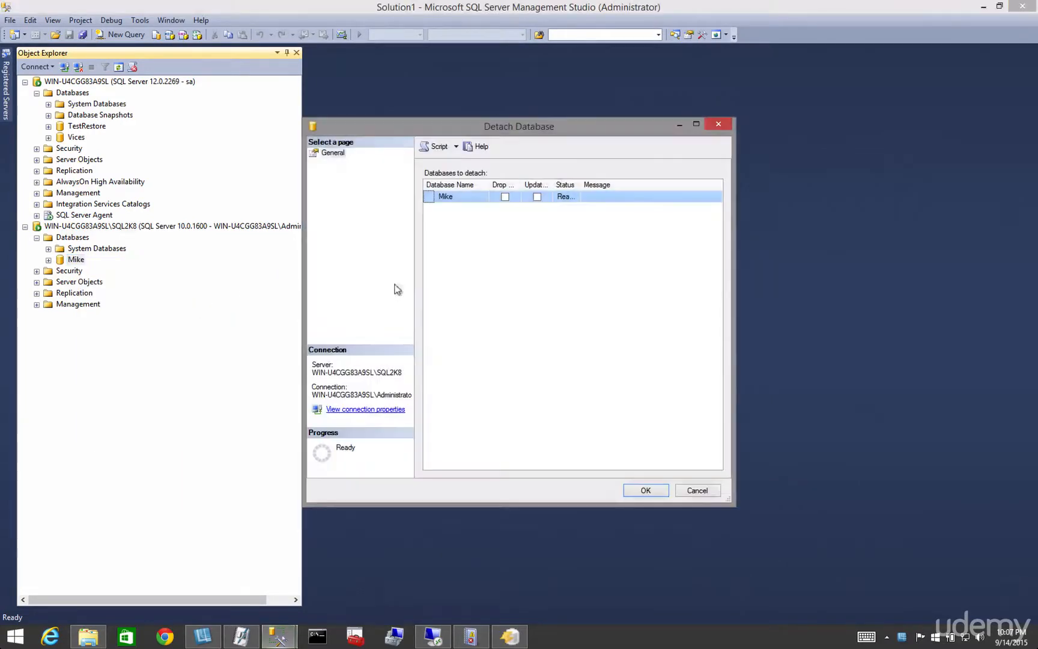
{"action": "left_click", "coordinate": [505, 197]}
{"action": "left_click", "coordinate": [433, 146]}
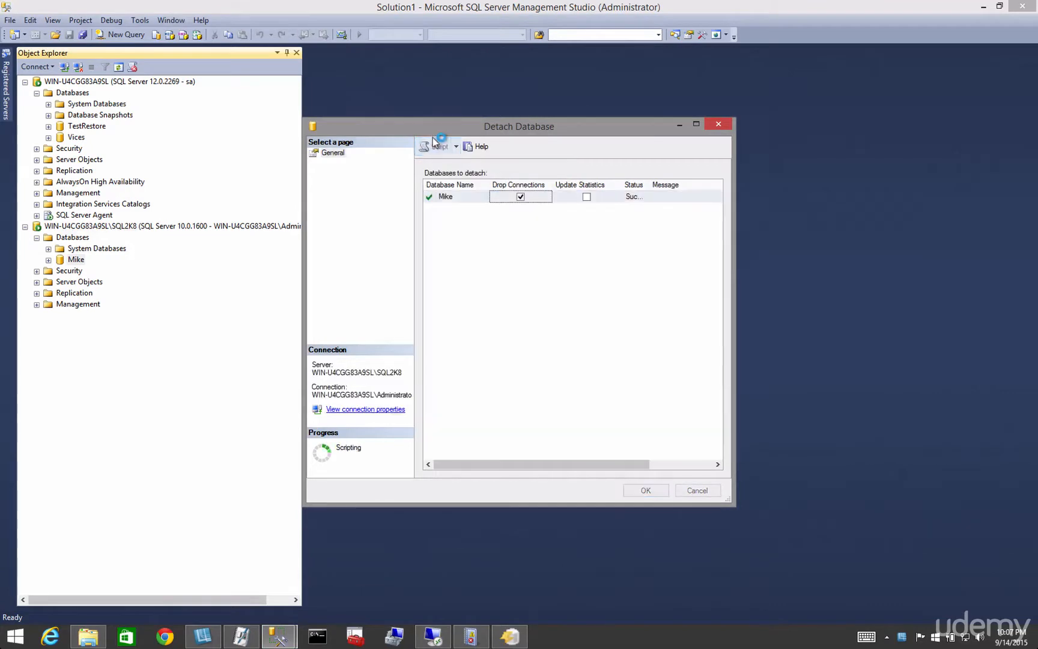
{"action": "left_click", "coordinate": [743, 237]}
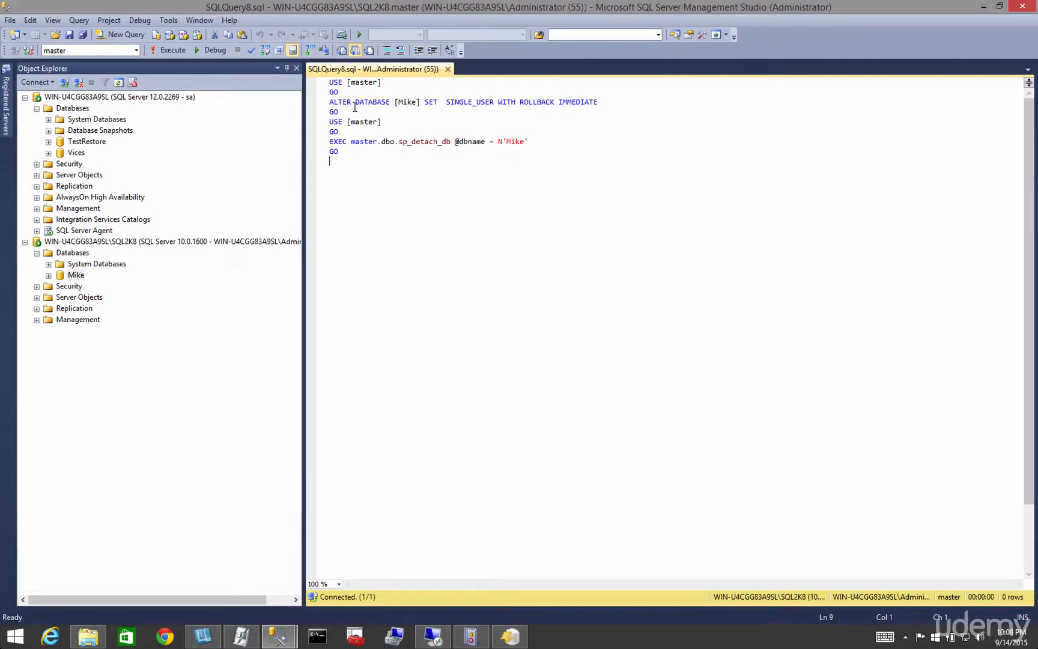
Execute the generated script to detach the Mike database from the SQL2K8 instance
{"action": "left_click_drag", "start_coordinate": [338, 152], "coordinate": [329, 140]}
{"action": "left_click", "coordinate": [361, 155]}
{"action": "left_click", "coordinate": [162, 51]}
{"action": "left_click", "coordinate": [409, 158]}
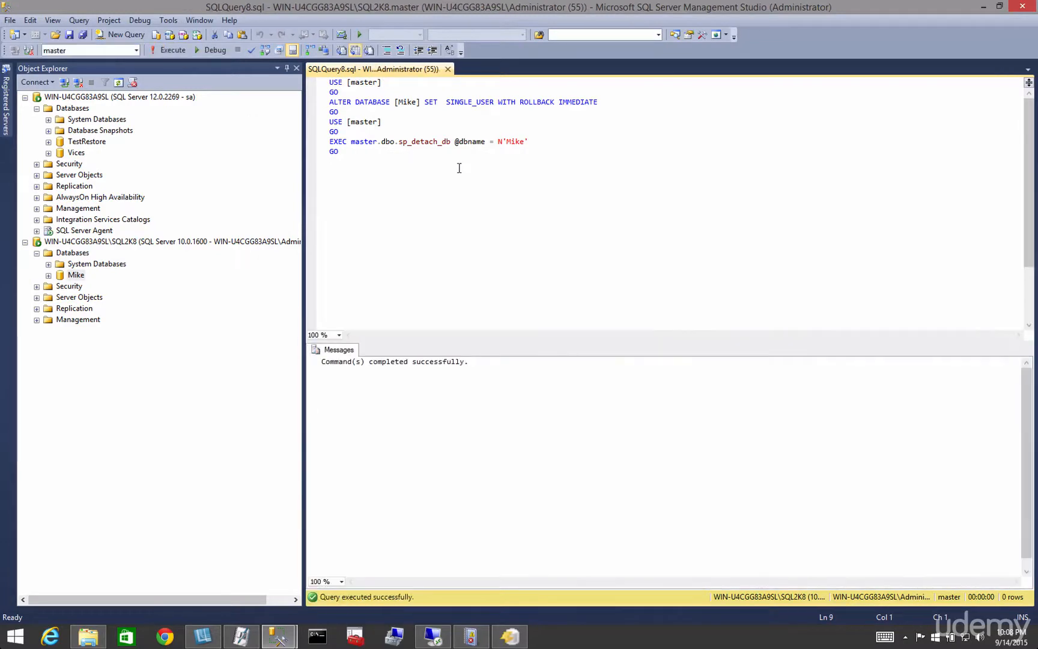
Refresh the Databases folder of the SQL2K8 instance
{"action": "right_click", "coordinate": [77, 251]}
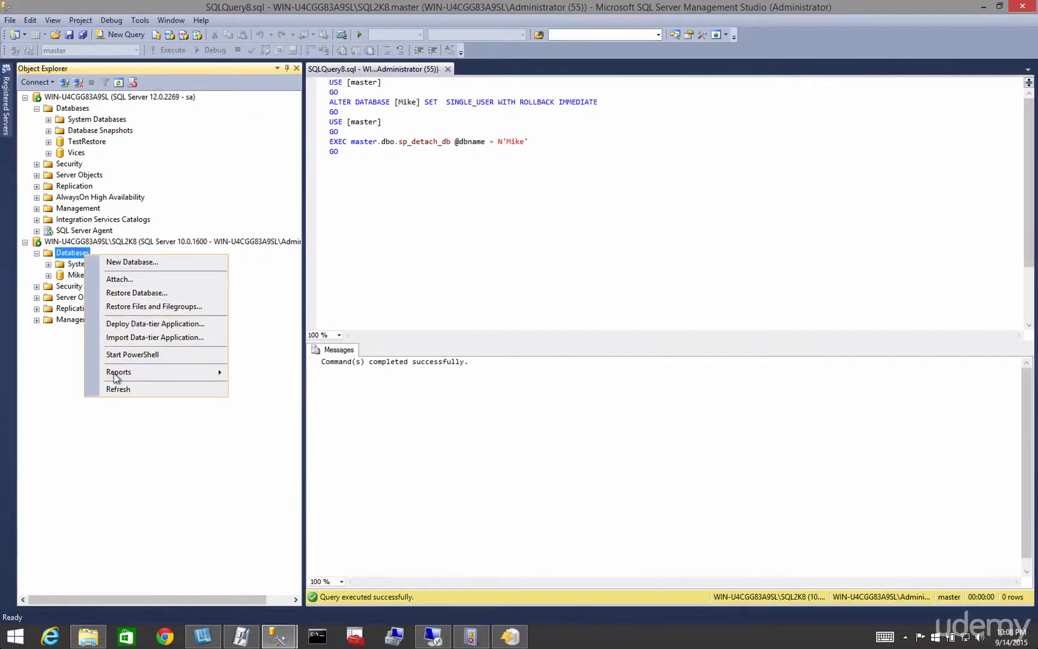
{"action": "left_click", "coordinate": [115, 388]}
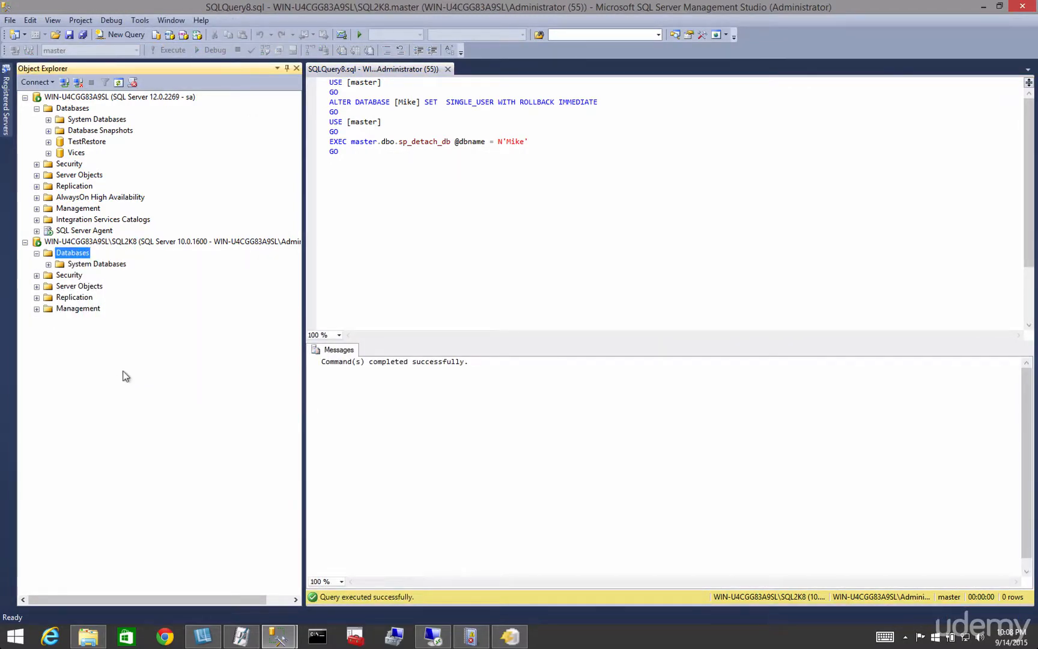
{"action": "left_click", "coordinate": [156, 241]}
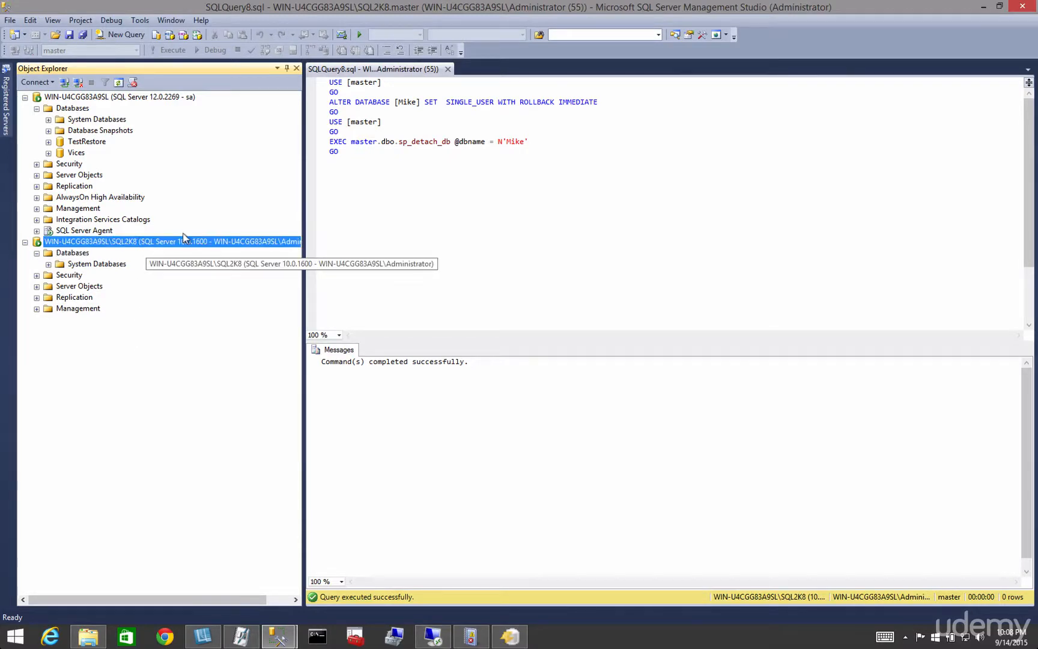
{"action": "left_click", "coordinate": [662, 264]}
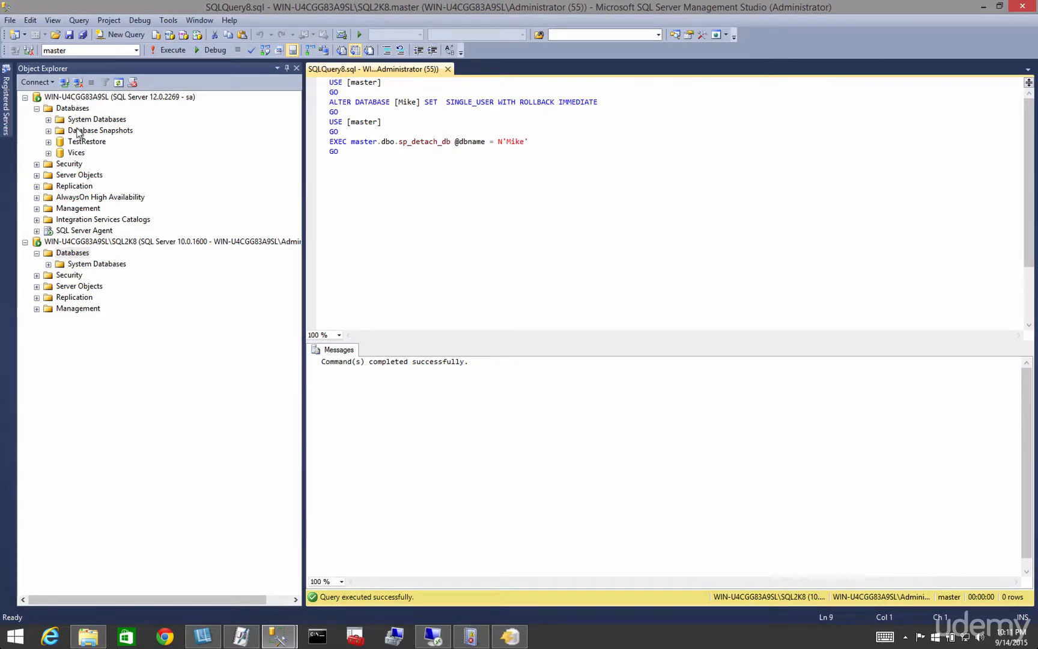
Start attaching a database on the SQL Server 12.0 instance and browse for its data file in the MSSQL10.SQL2K8 DATA folder using the pasted path
{"action": "right_click", "coordinate": [71, 108]}
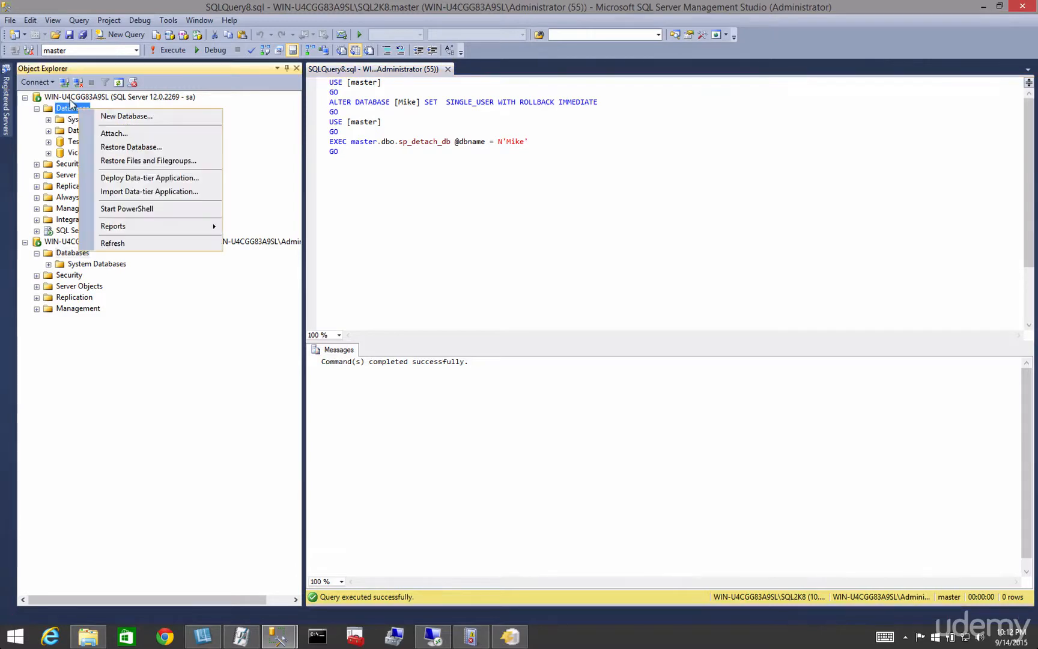
{"action": "left_click", "coordinate": [113, 132]}
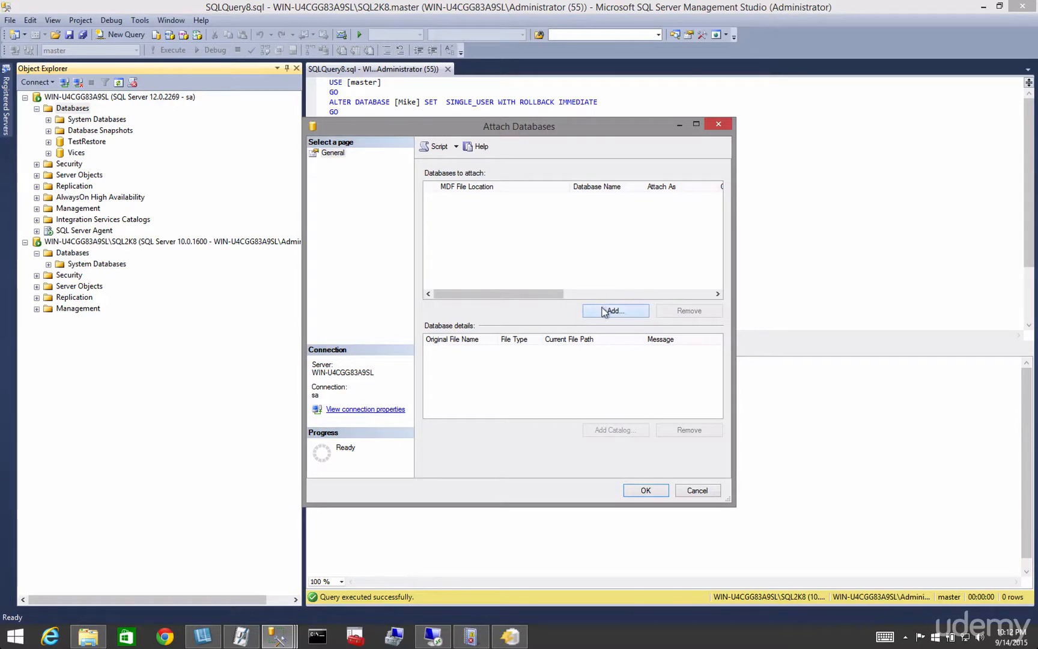
{"action": "left_click", "coordinate": [607, 309]}
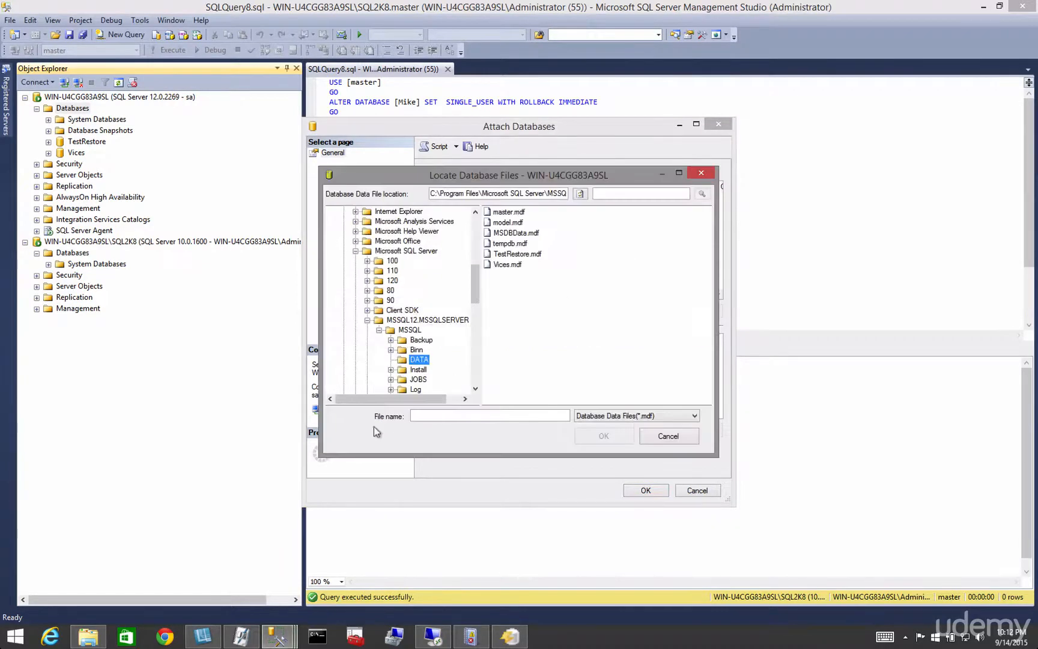
{"action": "left_click", "coordinate": [437, 413]}
{"action": "right_click", "coordinate": [438, 415]}
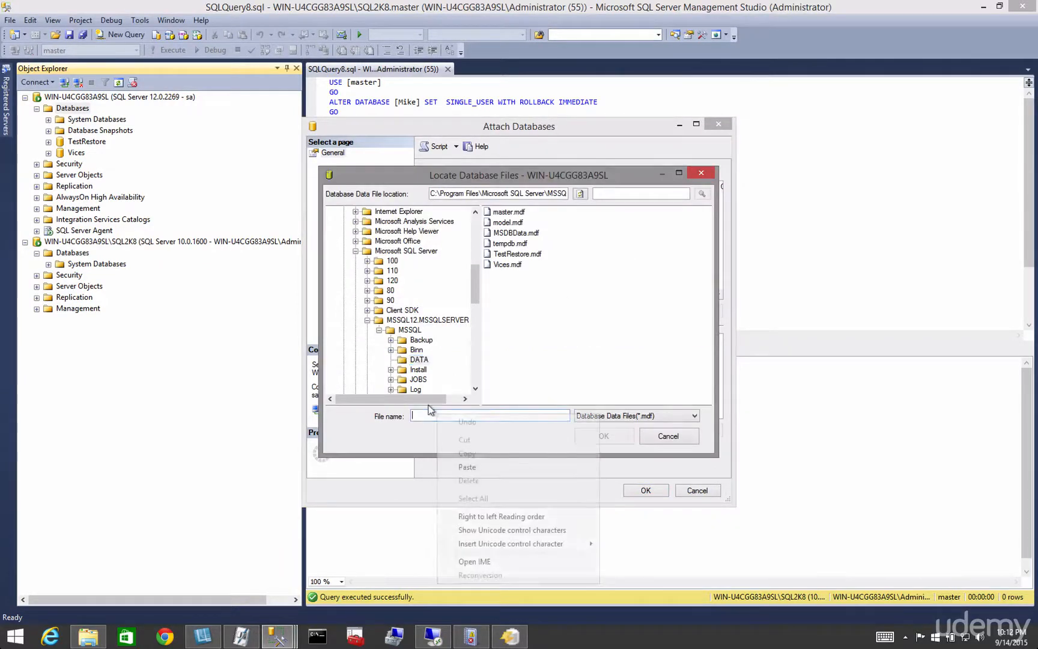
{"action": "left_click", "coordinate": [463, 466]}
{"action": "key", "text": "Return"}
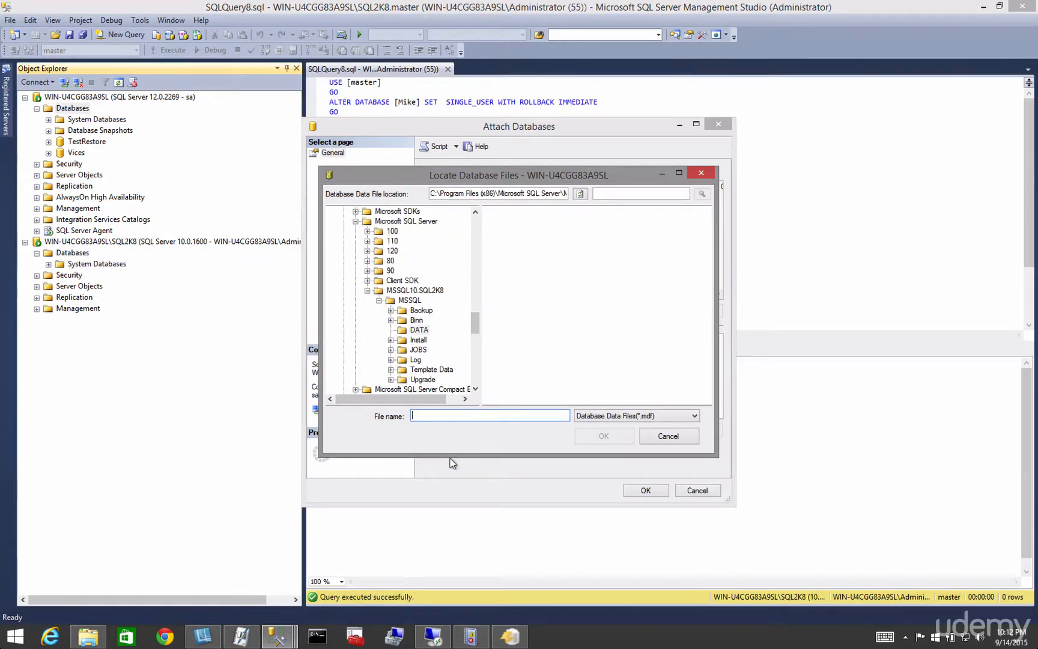
Set the file filter to All Files and look for the database files in the MSSQL10.SQL2K8 DATA folder
{"action": "left_click", "coordinate": [417, 327]}
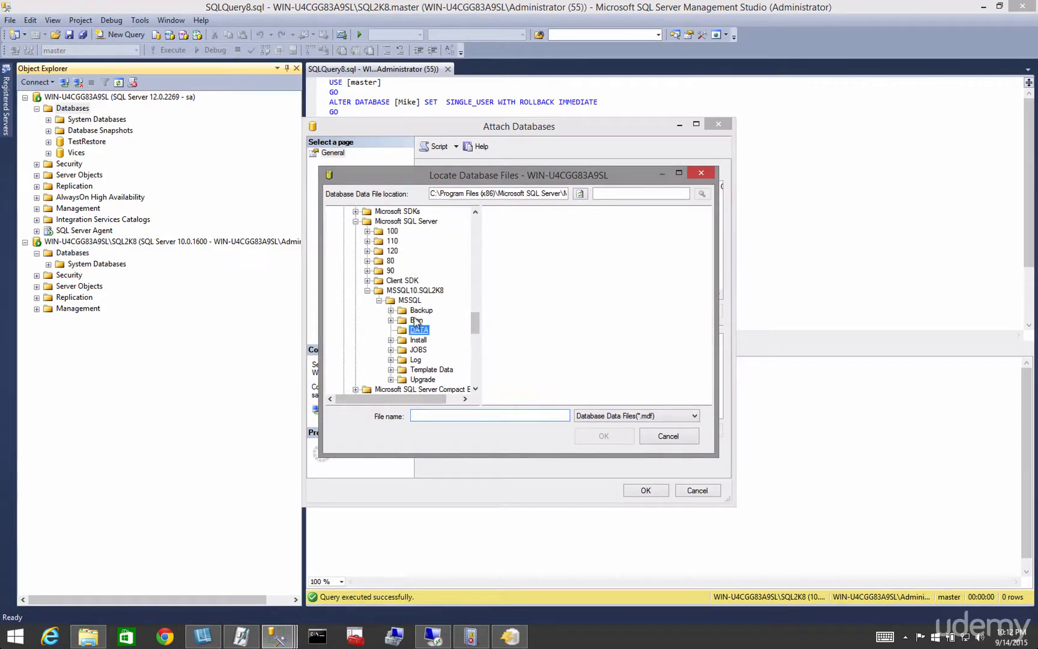
{"action": "left_click", "coordinate": [559, 317]}
{"action": "left_click", "coordinate": [680, 411]}
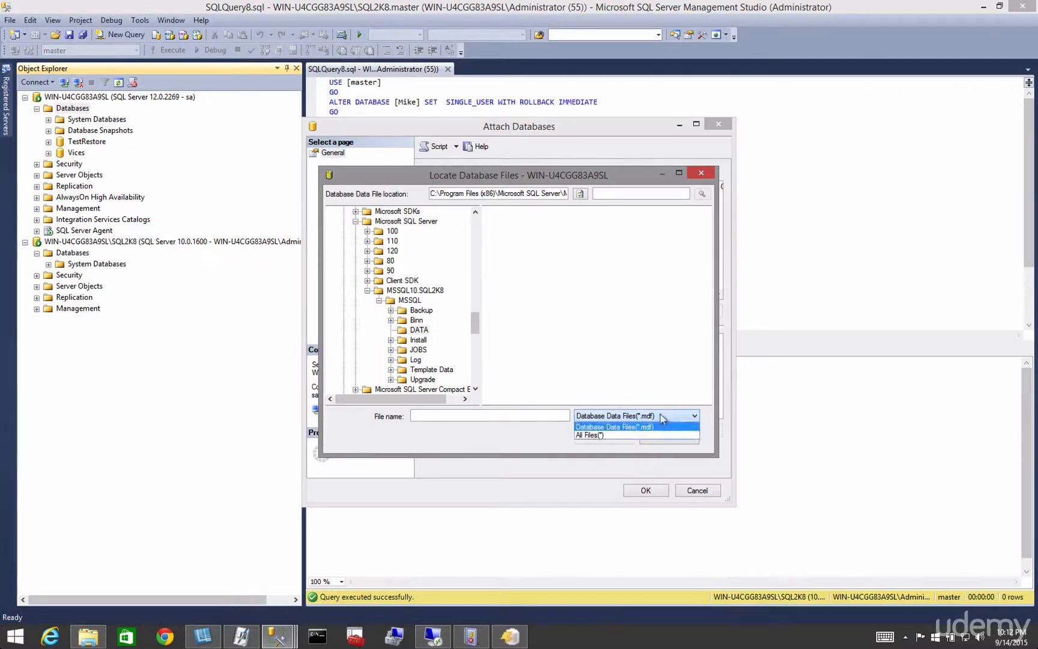
{"action": "left_click", "coordinate": [616, 432]}
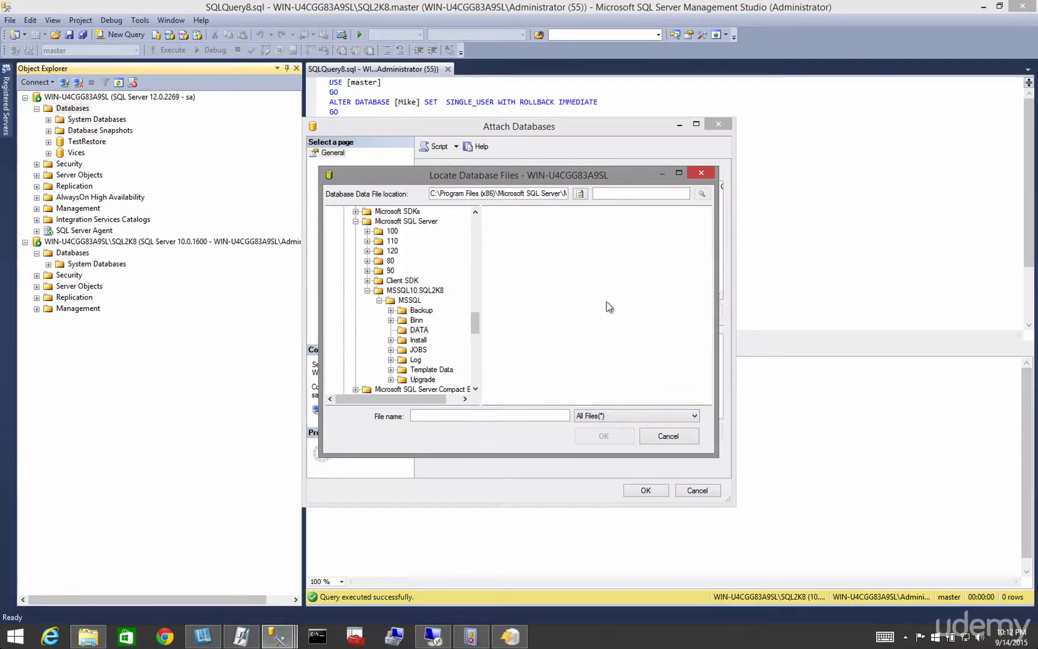
{"action": "left_click", "coordinate": [652, 192]}
{"action": "left_click", "coordinate": [410, 327]}
Switch to File Explorer, reopen C:\Program Files (x86)\Microsoft SQL Server\MSSQL10.SQL2K8\MSSQL\DATA from the pasted path, and select the Mike data file
{"action": "left_click", "coordinate": [88, 636]}
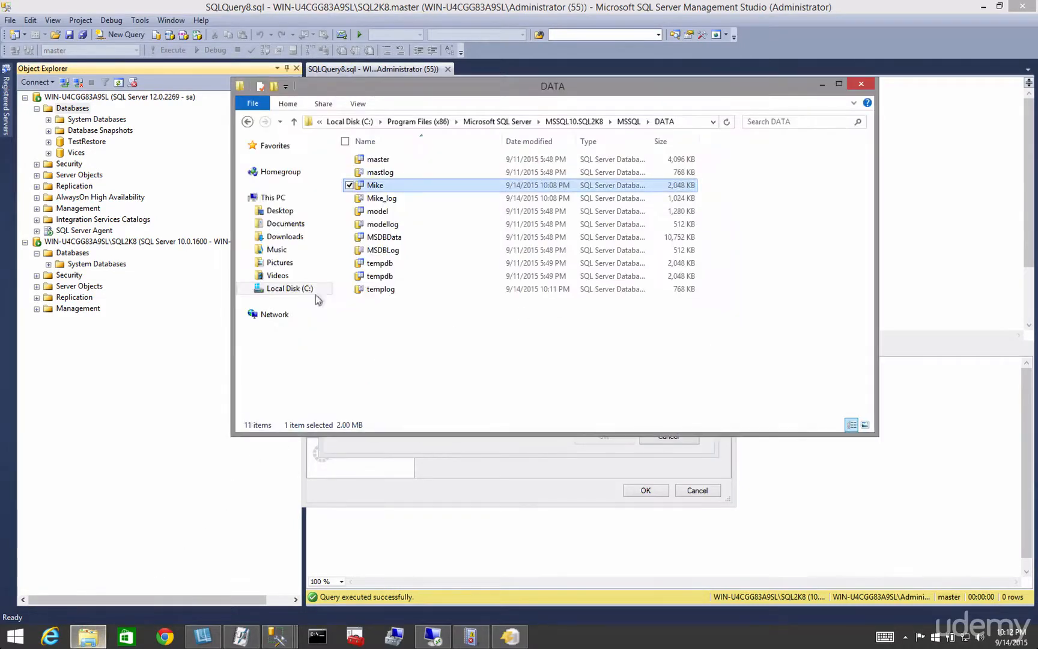
{"action": "left_click", "coordinate": [497, 122]}
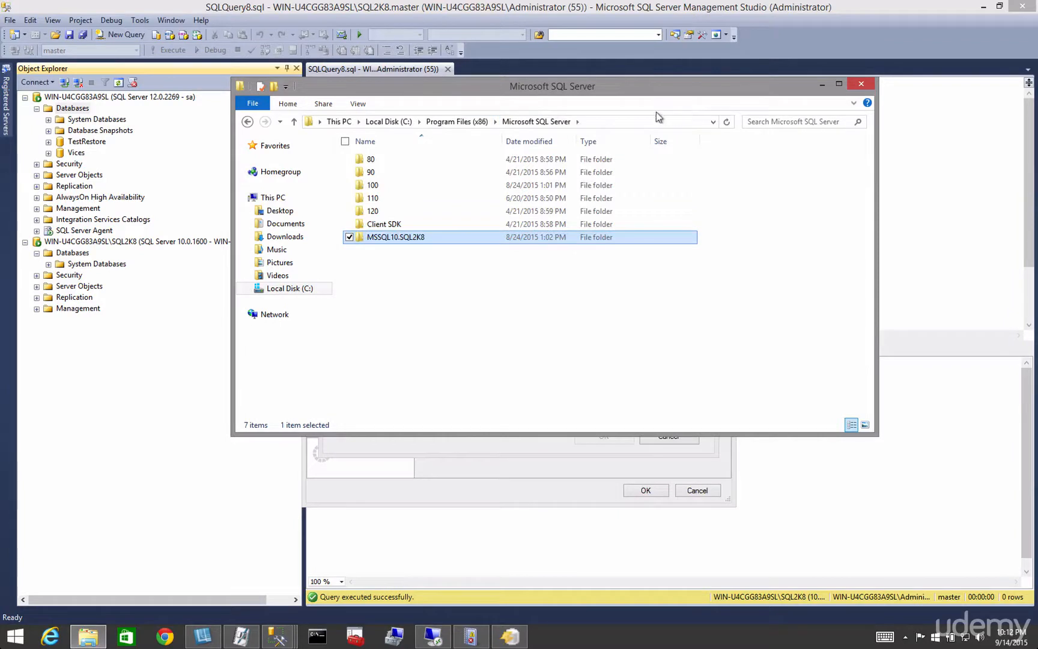
{"action": "left_click", "coordinate": [621, 122]}
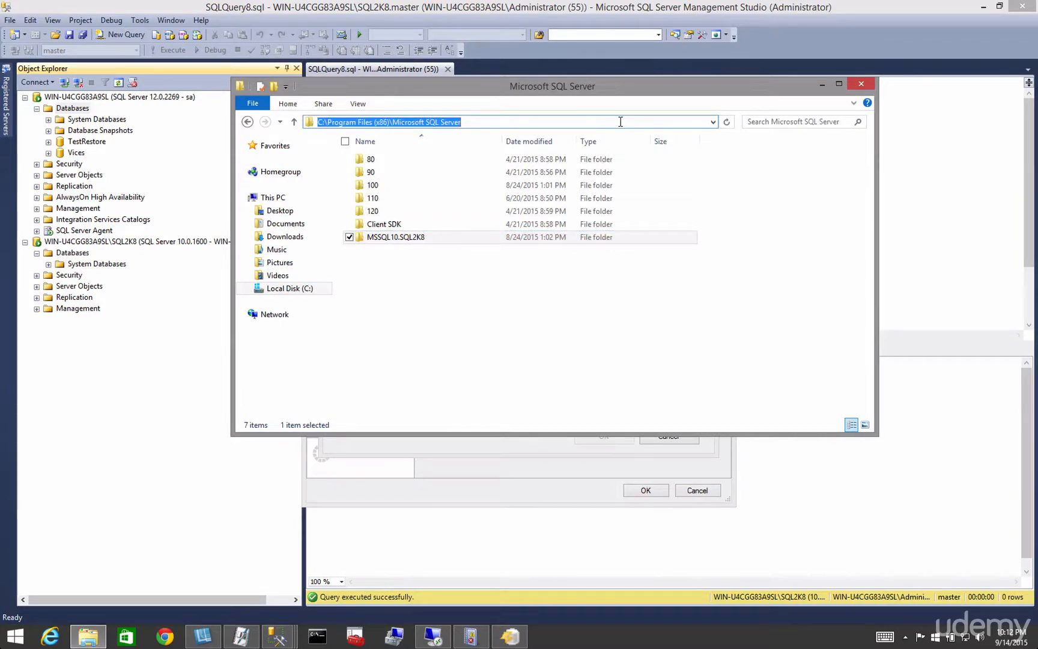
{"action": "right_click", "coordinate": [621, 122]}
{"action": "left_click", "coordinate": [636, 173]}
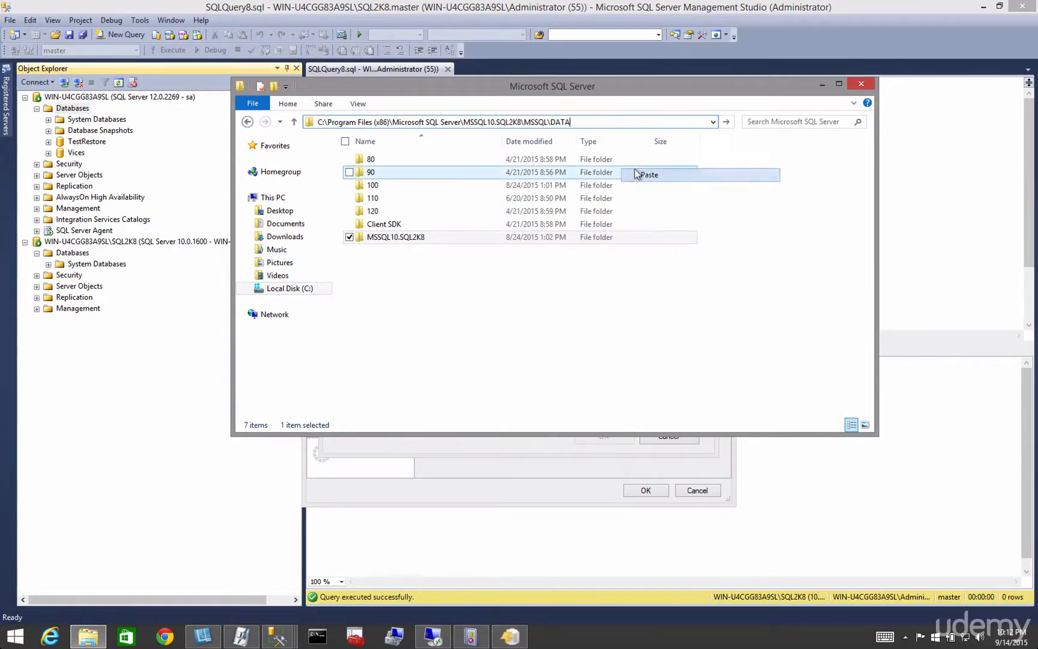
{"action": "key", "text": "Return"}
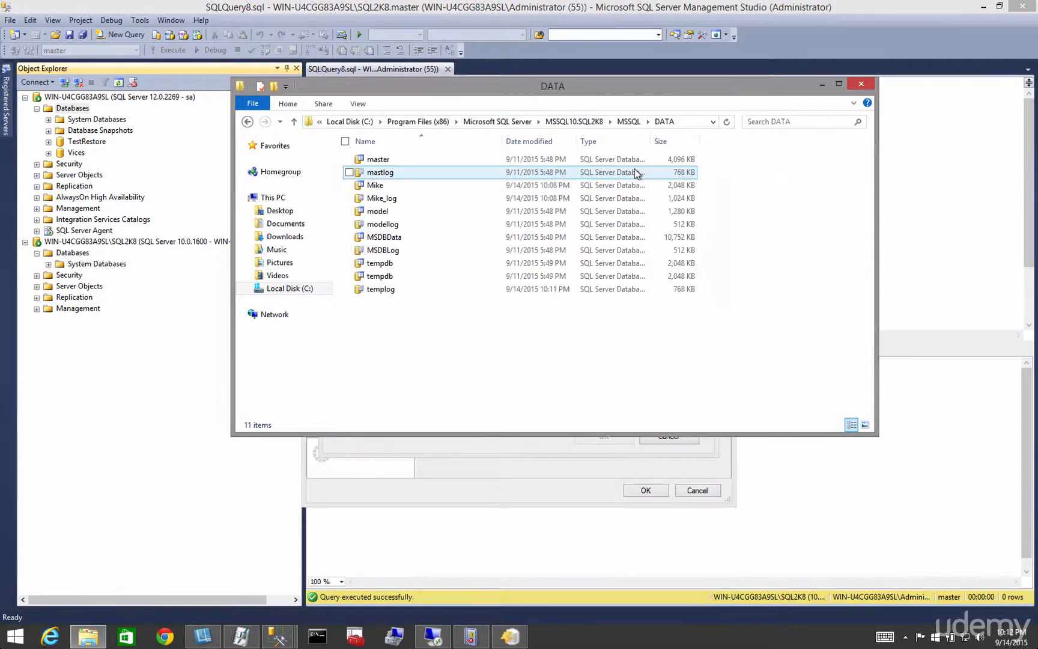
{"action": "left_click", "coordinate": [448, 183]}
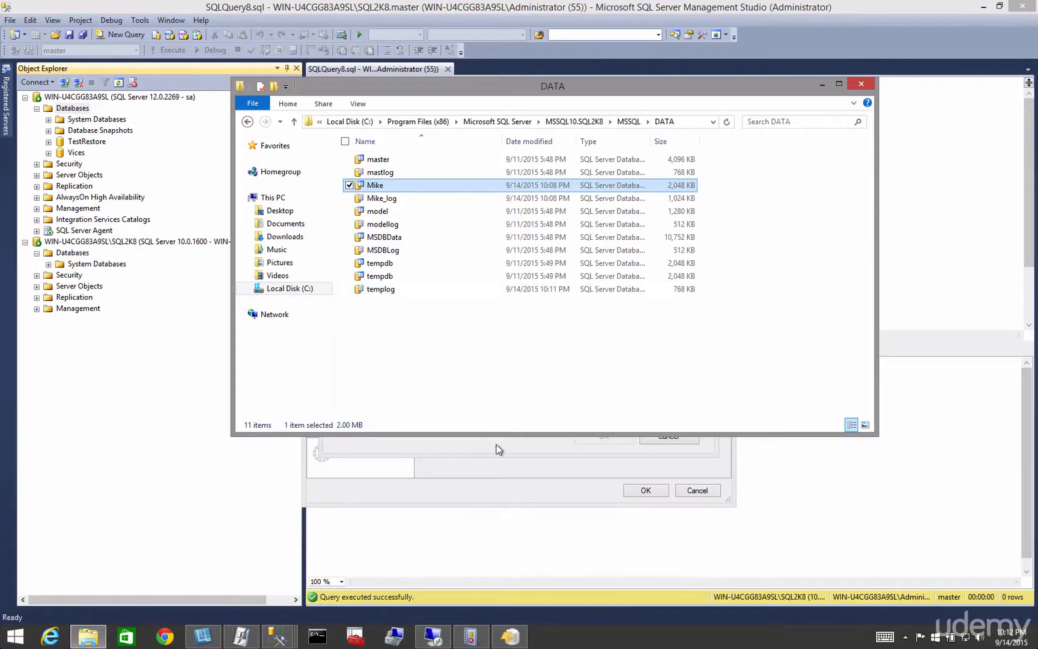
Switch back to Management Studio and abandon attaching the database on the SQL Server 12.0 instance, cancelling the file selection as well
{"action": "left_click", "coordinate": [475, 443]}
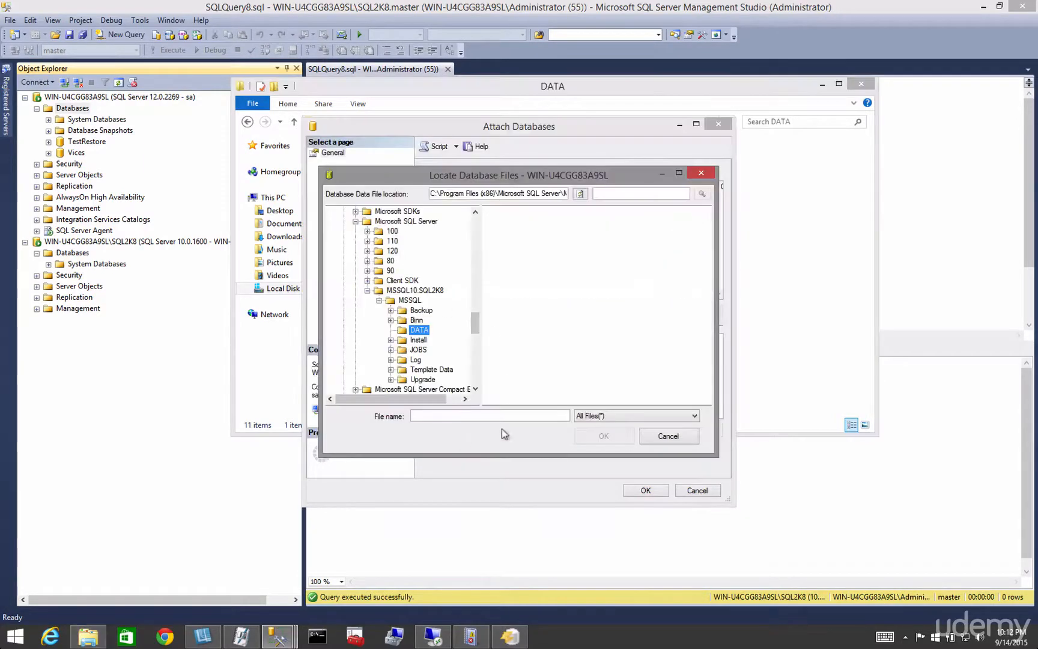
{"action": "left_click", "coordinate": [589, 316]}
{"action": "left_click", "coordinate": [667, 433]}
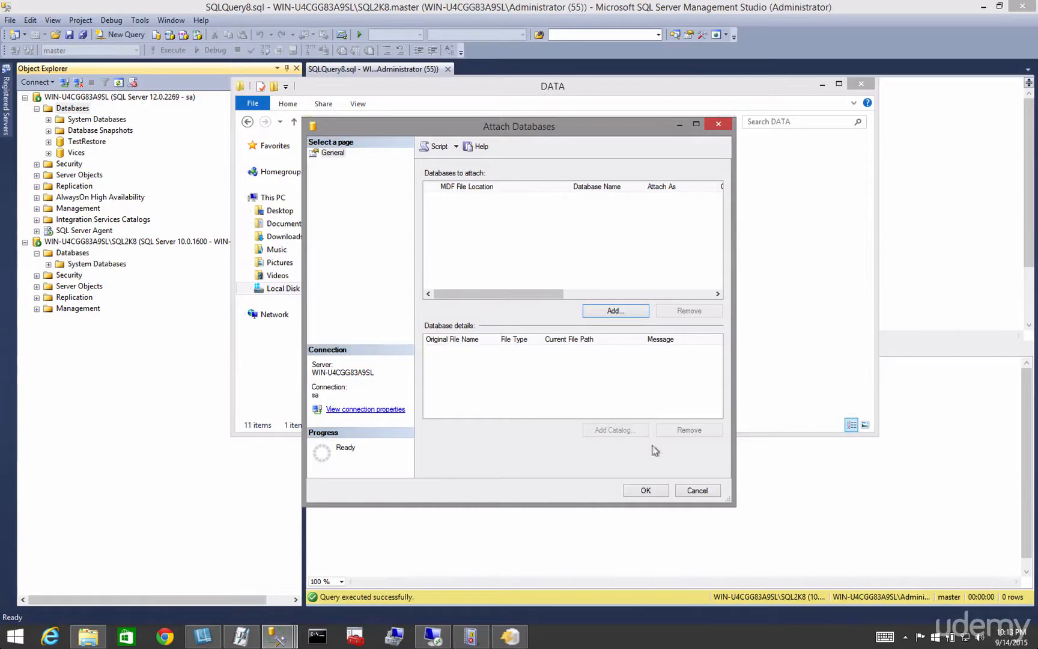
{"action": "left_click", "coordinate": [696, 490]}
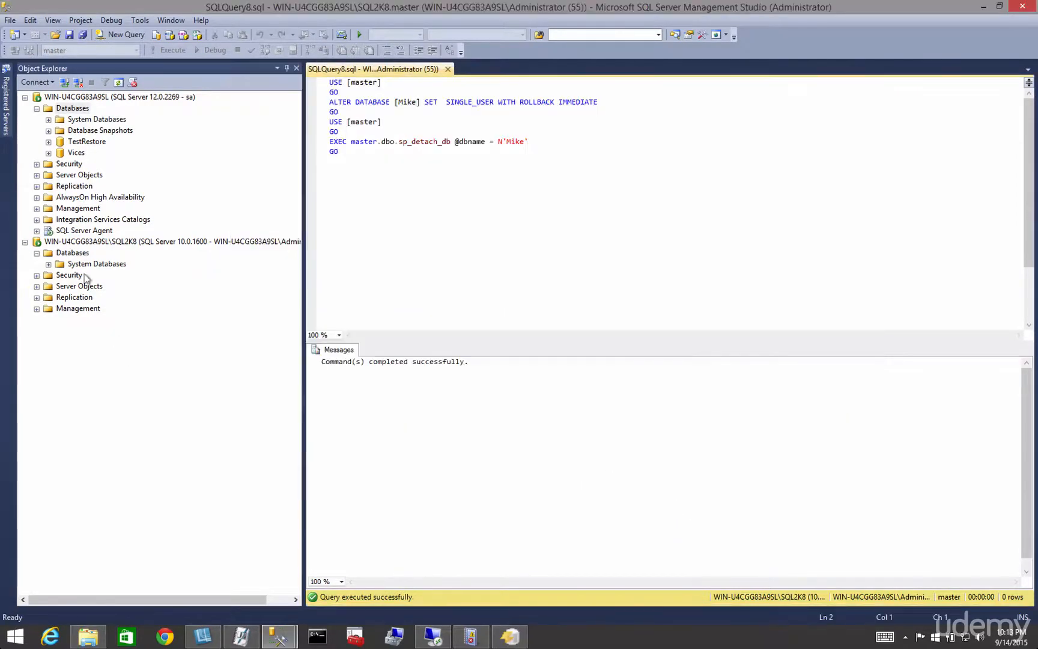
Attach the Mike database to the SQL2K8 instance using Mike.mdf from the MSSQL10.SQL2K8 DATA folder
{"action": "right_click", "coordinate": [70, 251]}
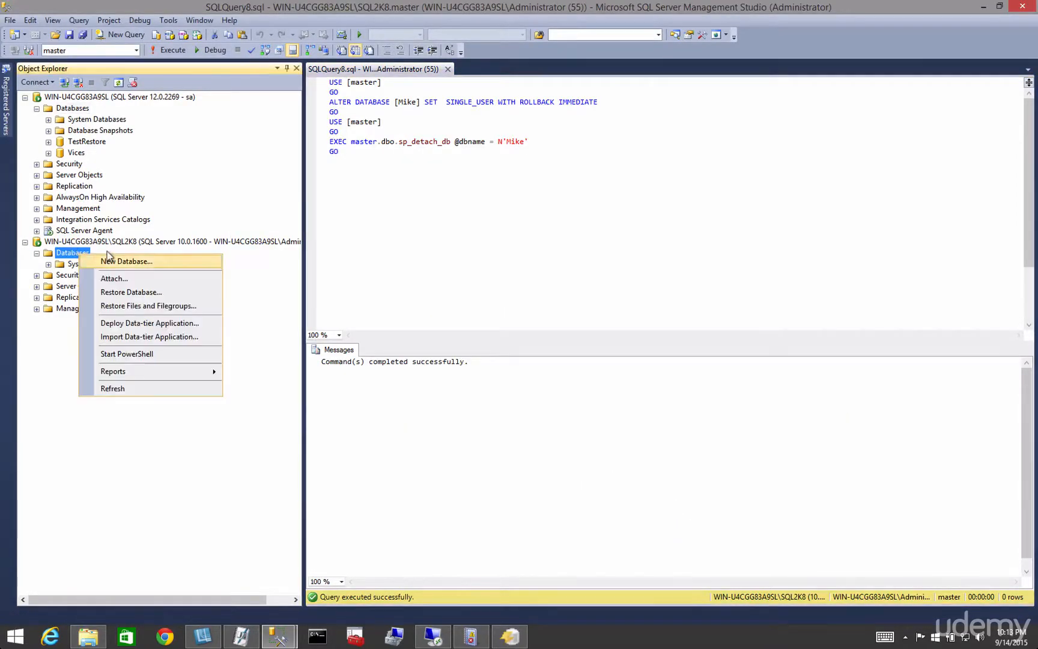
{"action": "left_click", "coordinate": [113, 277]}
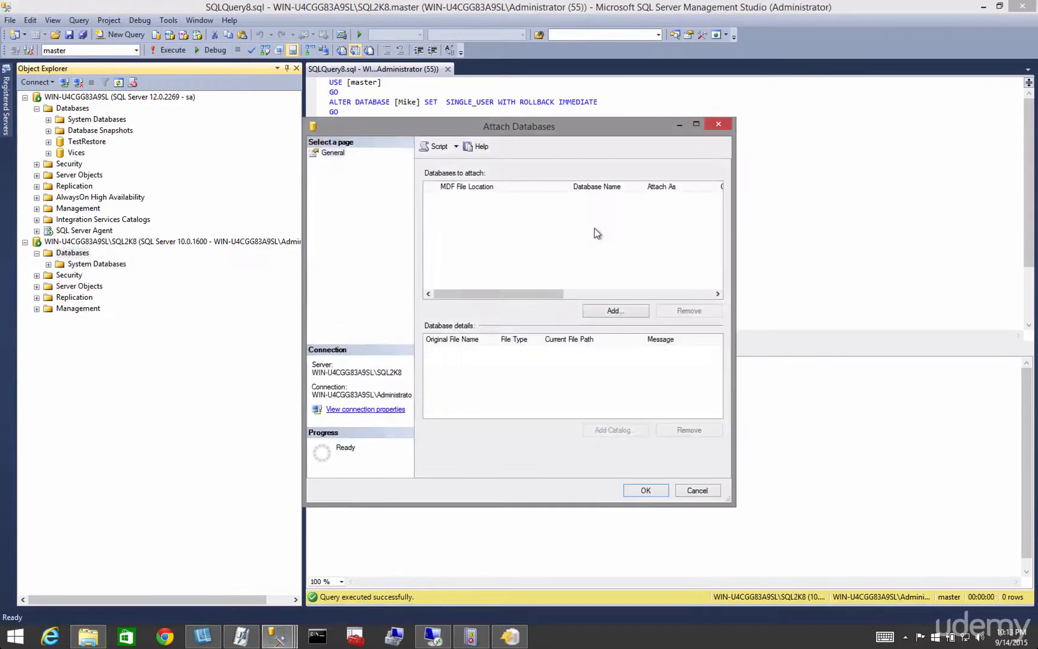
{"action": "left_click", "coordinate": [603, 302]}
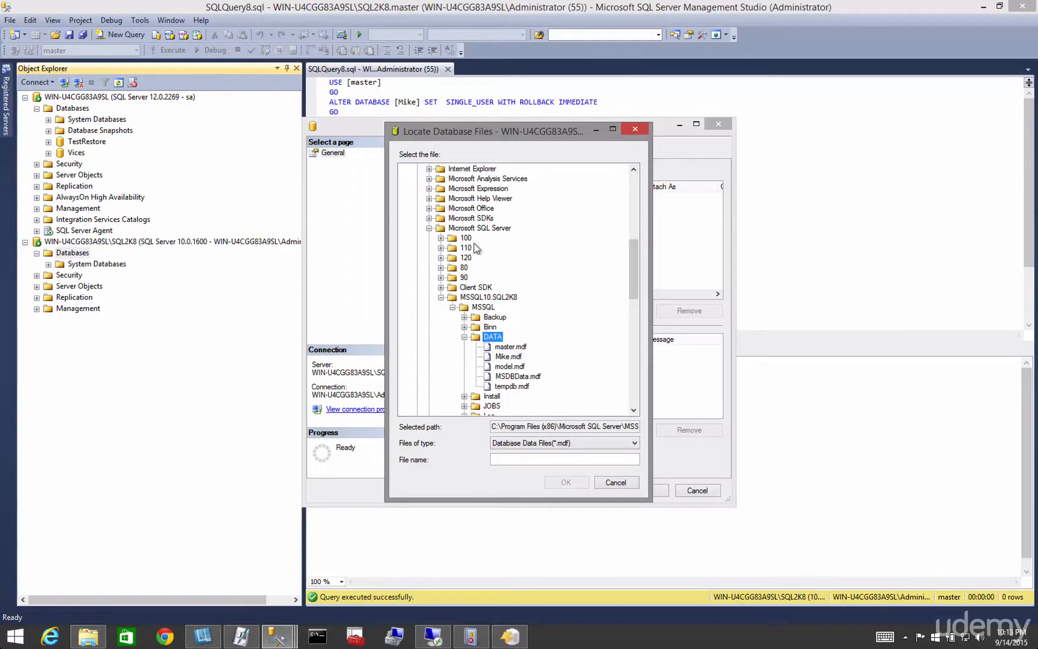
{"action": "left_click", "coordinate": [508, 356]}
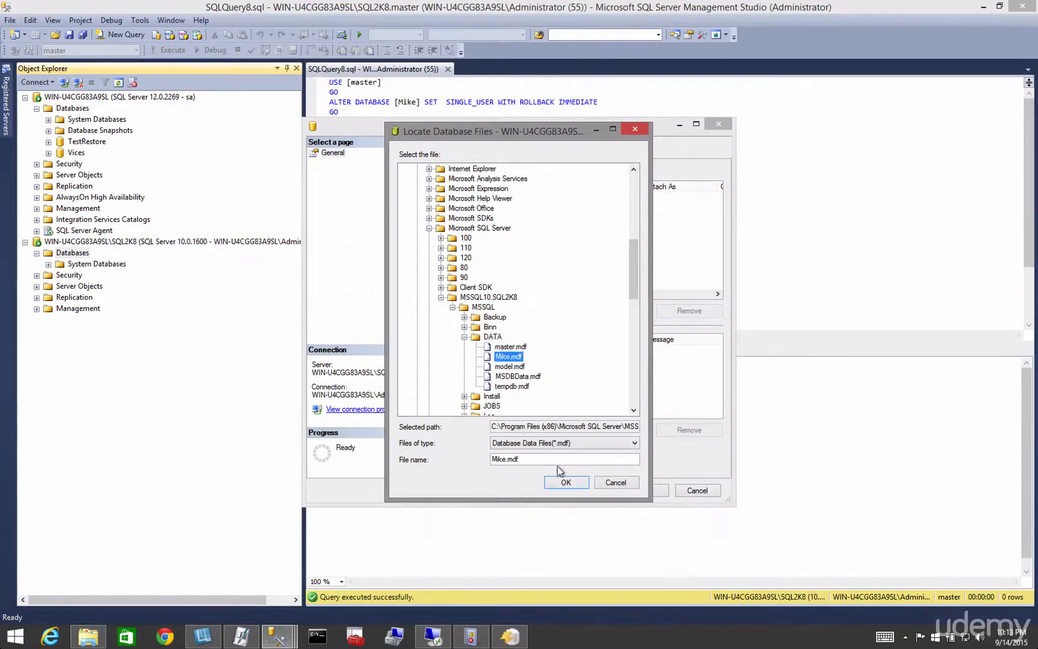
{"action": "left_click", "coordinate": [564, 482]}
{"action": "left_click", "coordinate": [631, 487]}
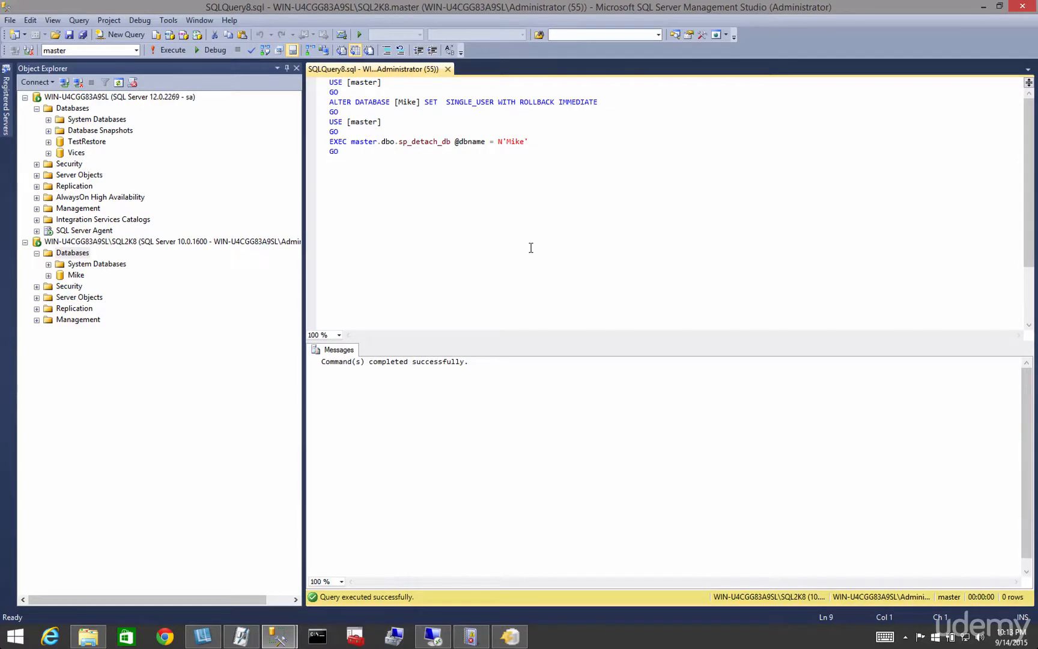
{"action": "left_click", "coordinate": [187, 240]}
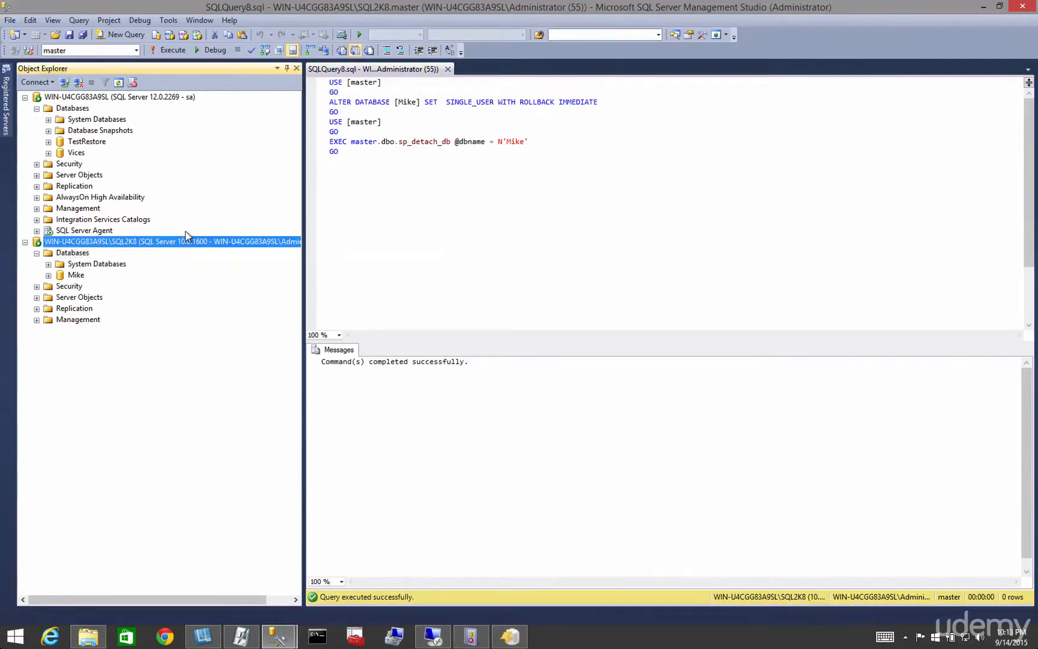
{"action": "left_click", "coordinate": [171, 96]}
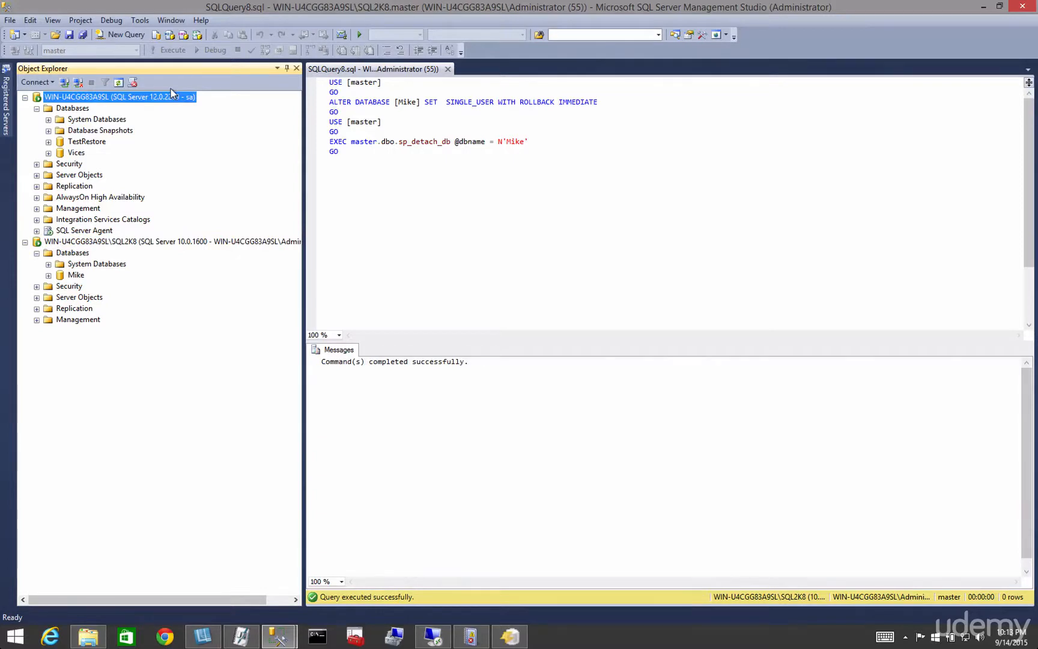